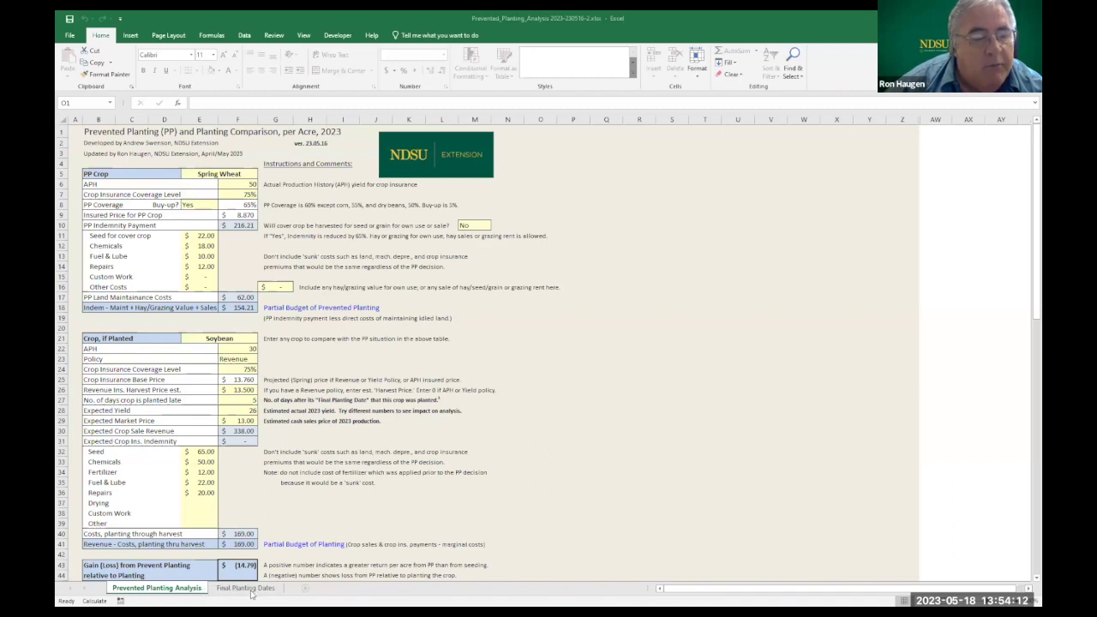
Step: Check the county final planting dates for full crop insurance coverage, and return to the Prevented Planting Analysis sheet
click(252, 590)
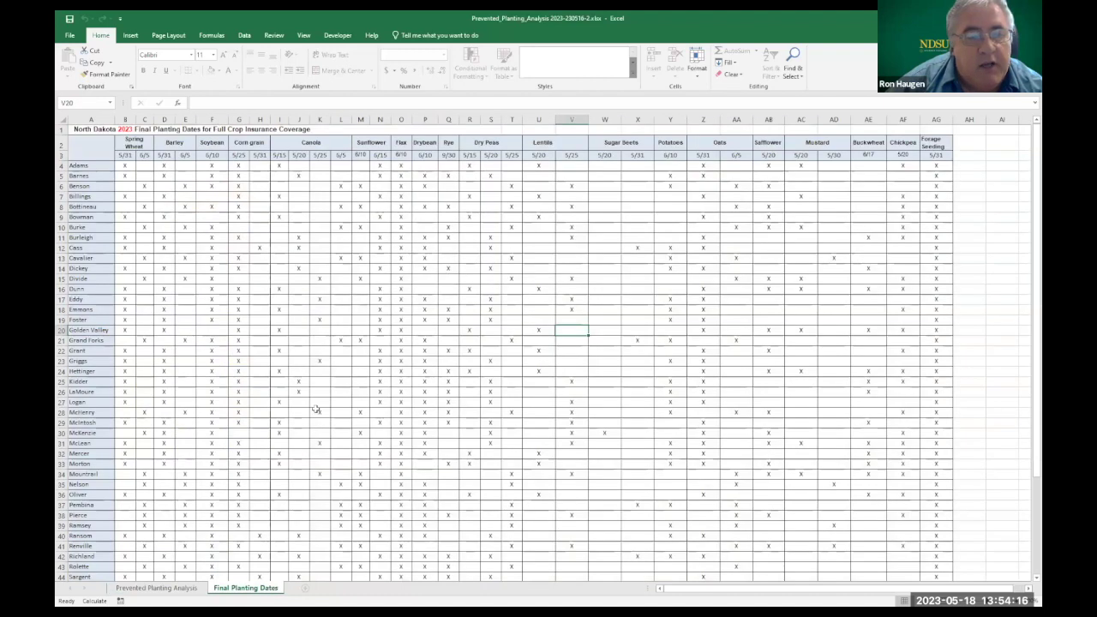
click(178, 590)
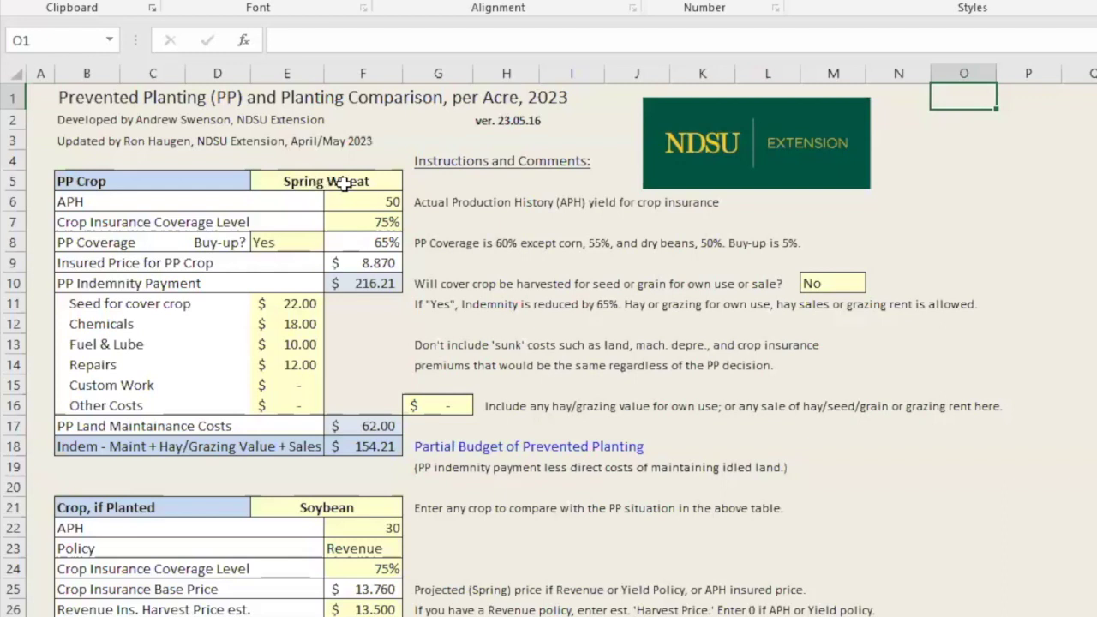
Step: Review the available crops and crop insurance coverage levels for the prevented planting crop without changing them
click(343, 183)
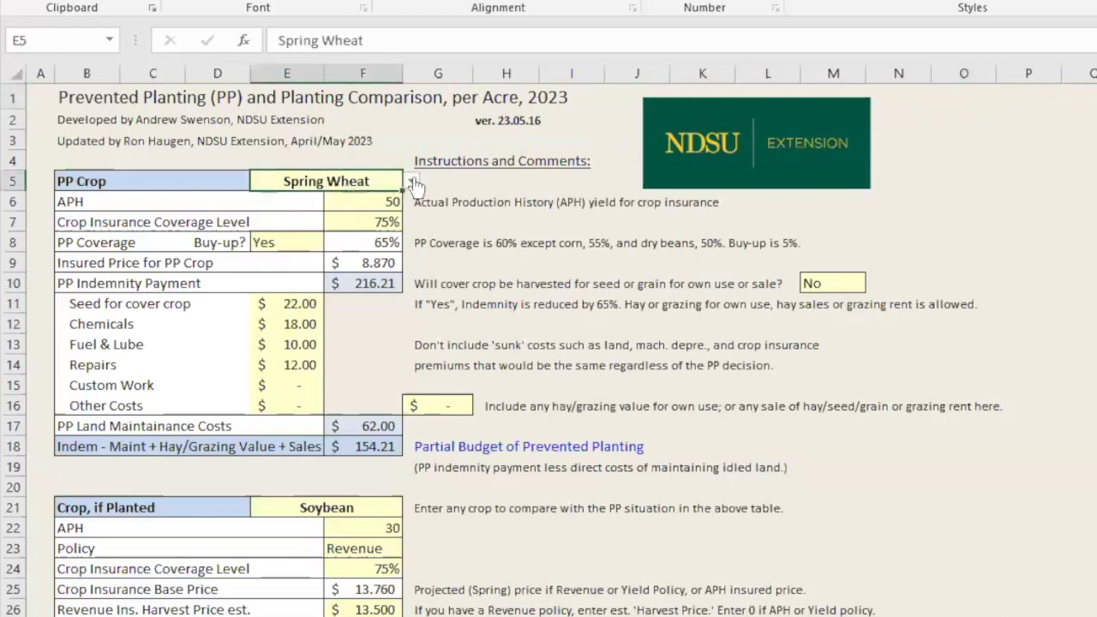
click(412, 181)
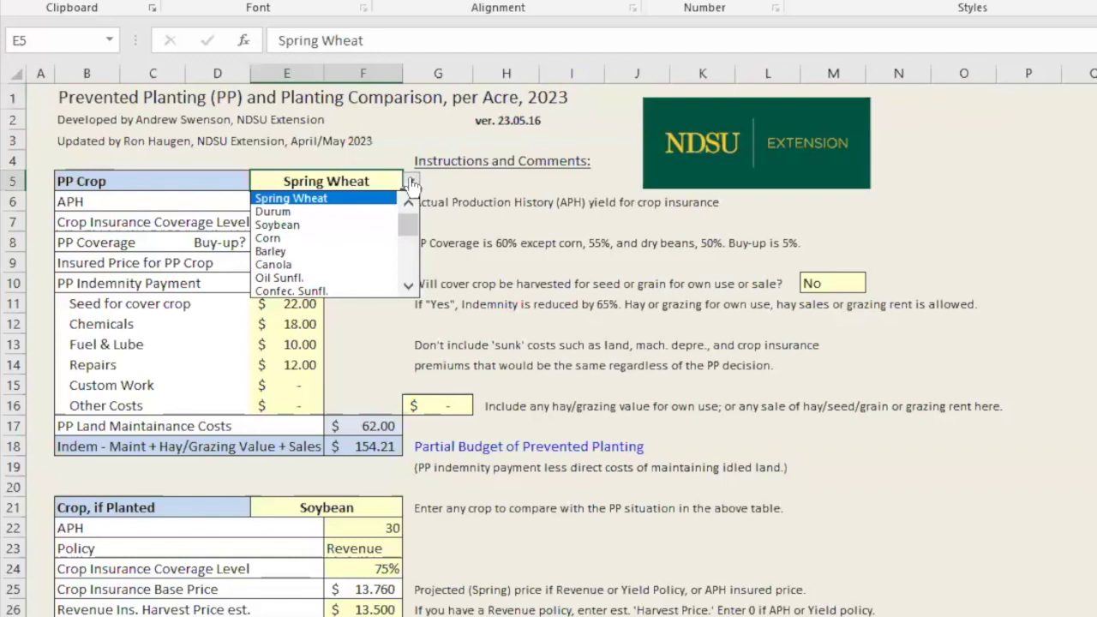
click(412, 182)
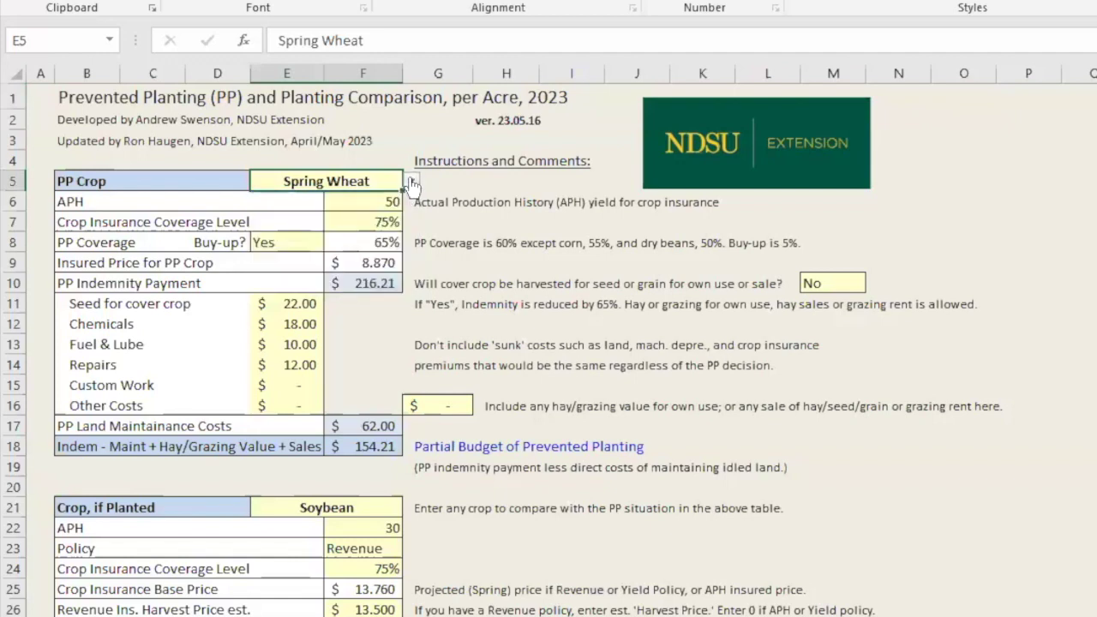
click(406, 139)
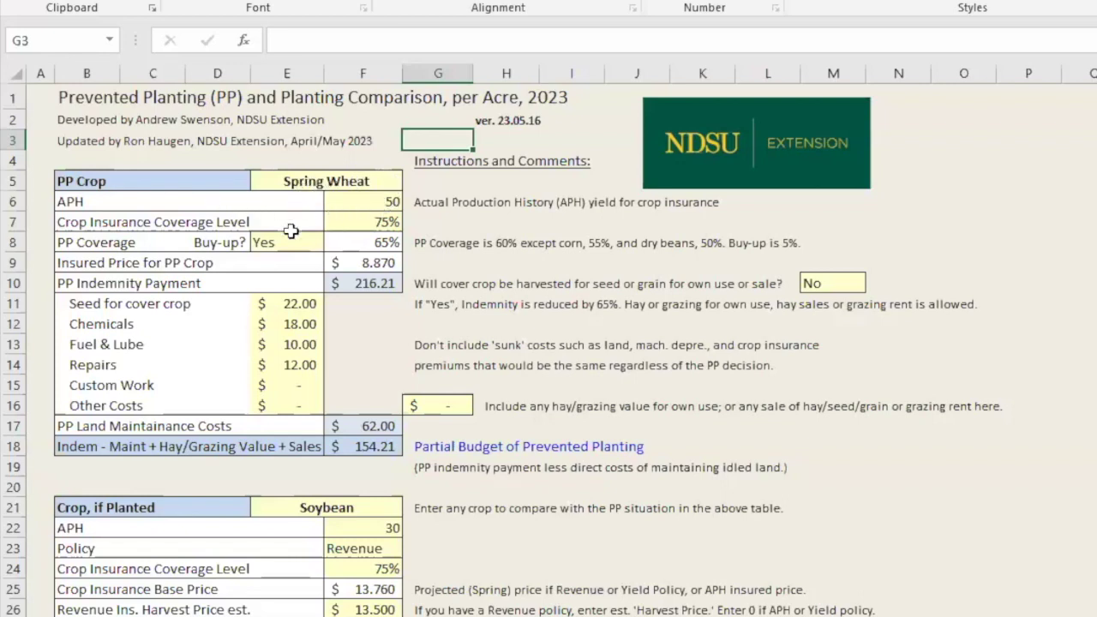
click(377, 222)
click(412, 222)
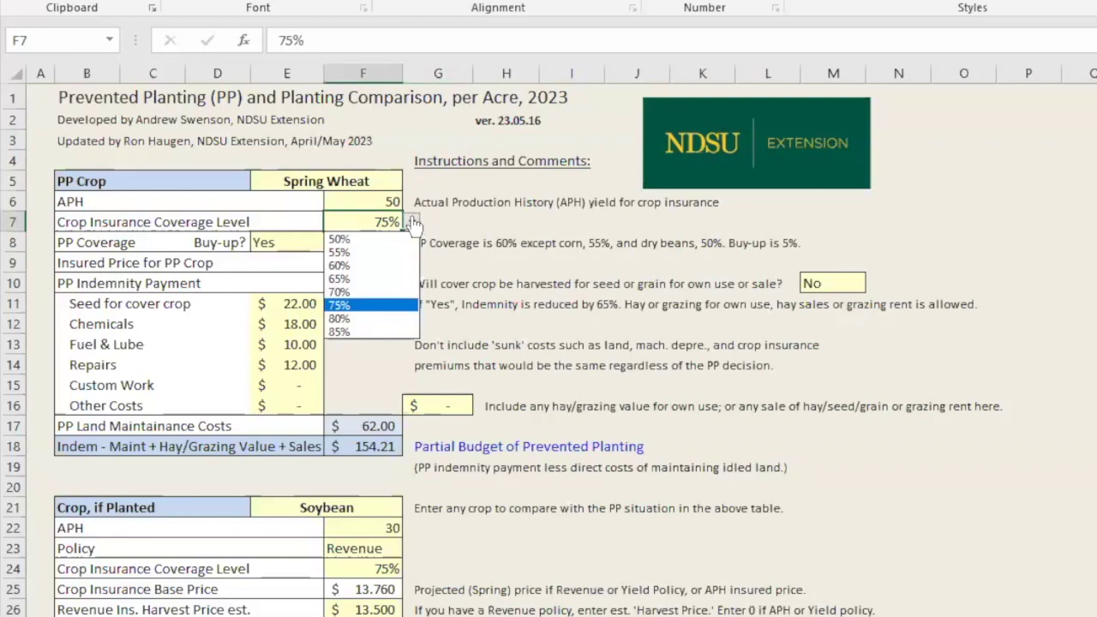
click(413, 220)
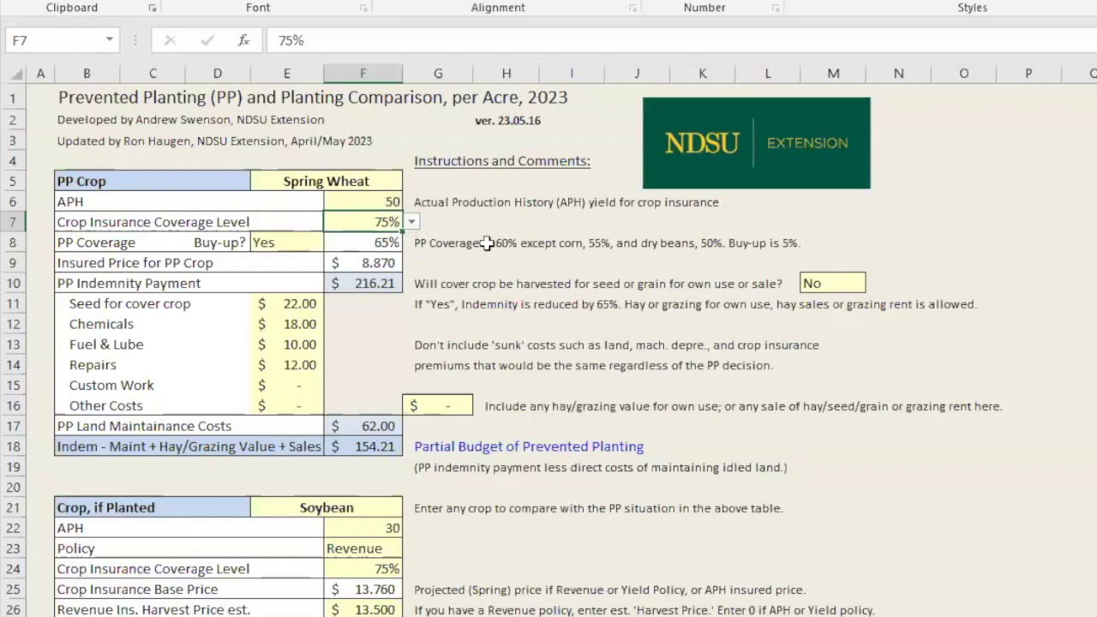
Step: Test the PP coverage buy-up with No and restore it to Yes
click(270, 243)
click(331, 242)
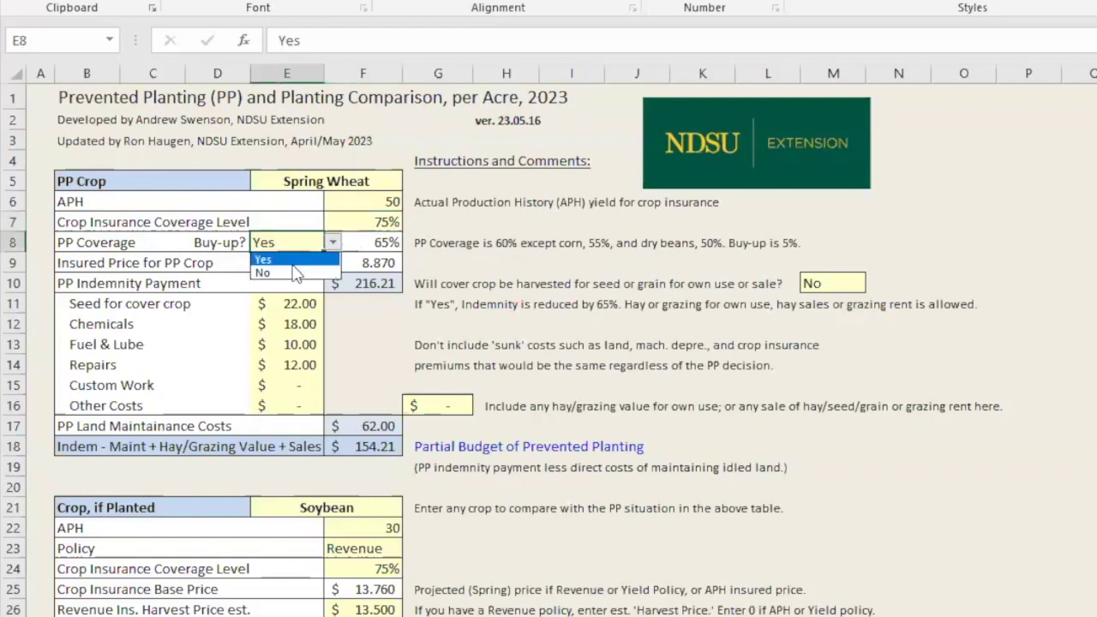
click(294, 273)
click(331, 243)
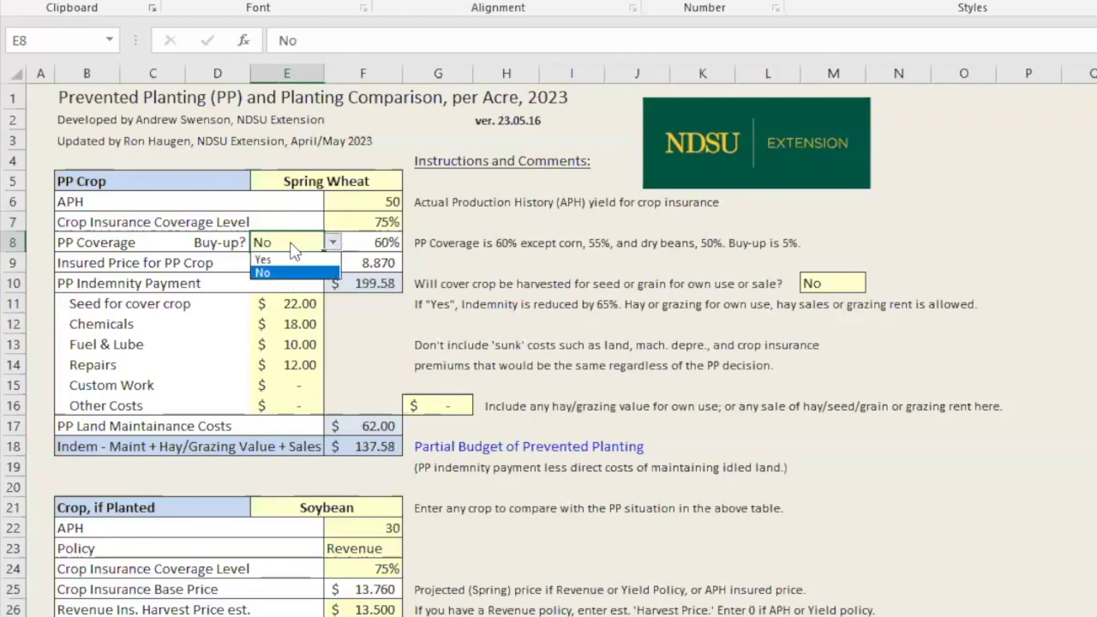
click(279, 259)
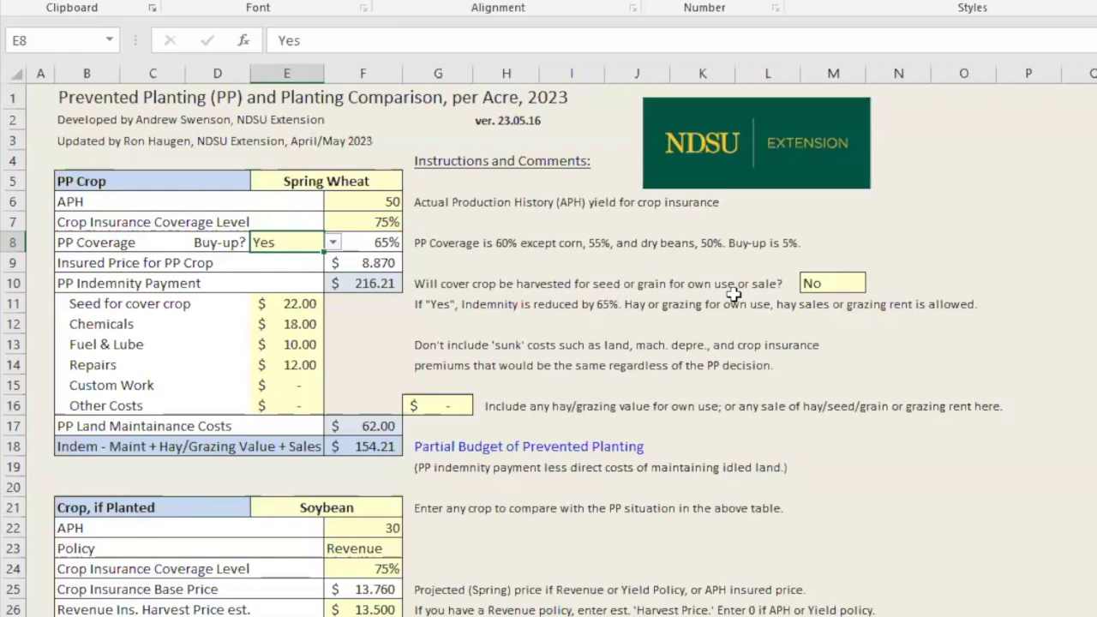
Step: Test Yes for harvesting the cover crop for seed or grain, and set the answer back to No
click(831, 286)
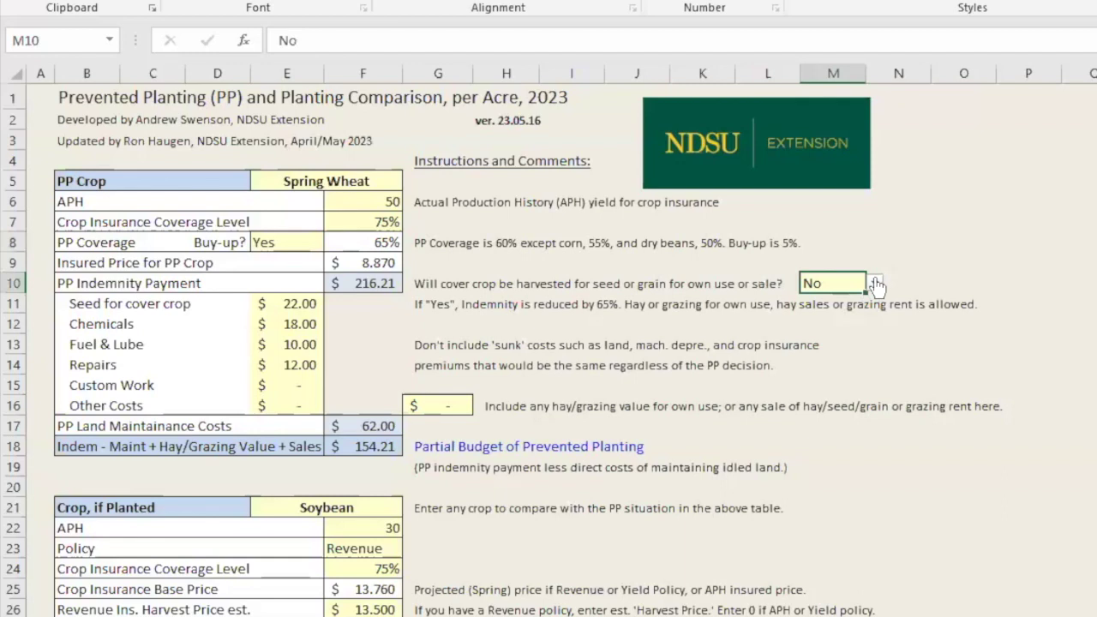
click(874, 283)
click(863, 301)
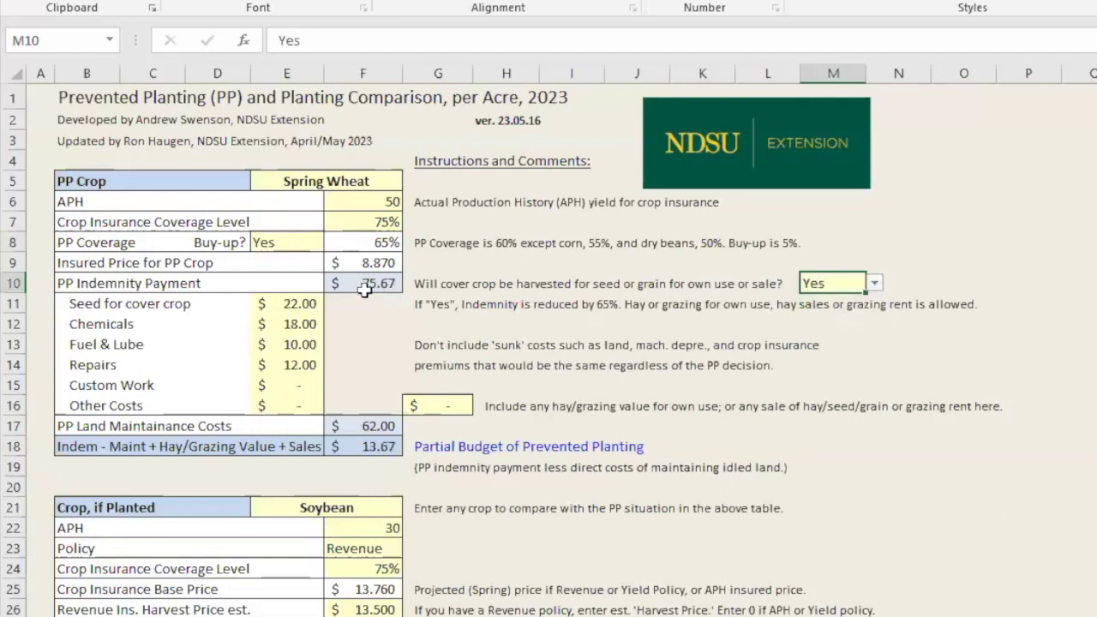
click(874, 282)
click(846, 314)
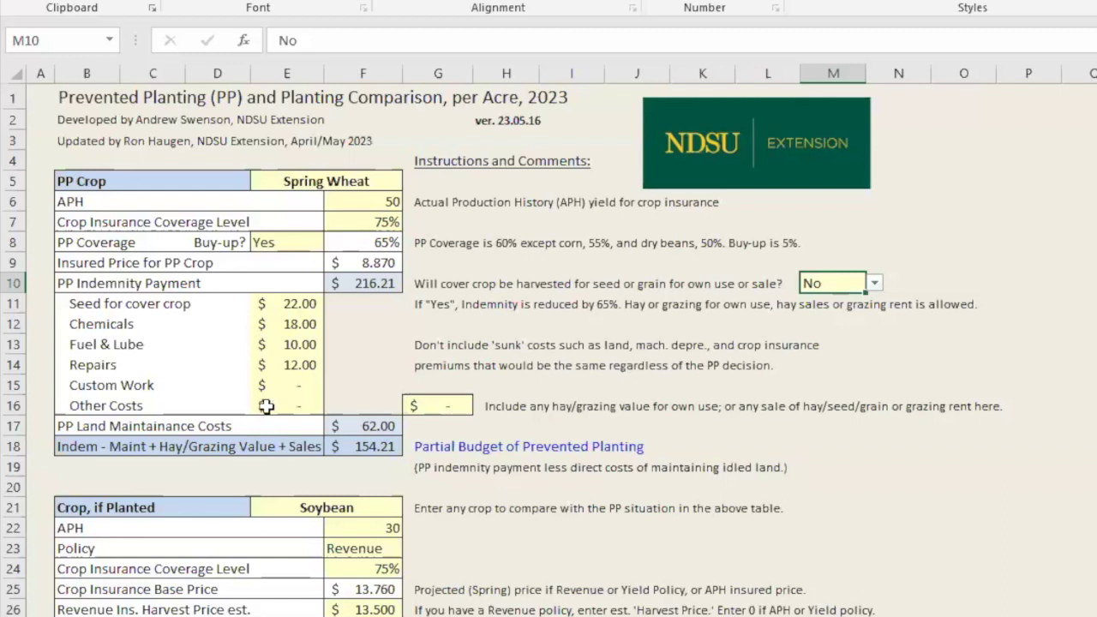
Step: Choose Soybean as the planted crop to compare with prevented planting
scroll(137, 258, down, 3)
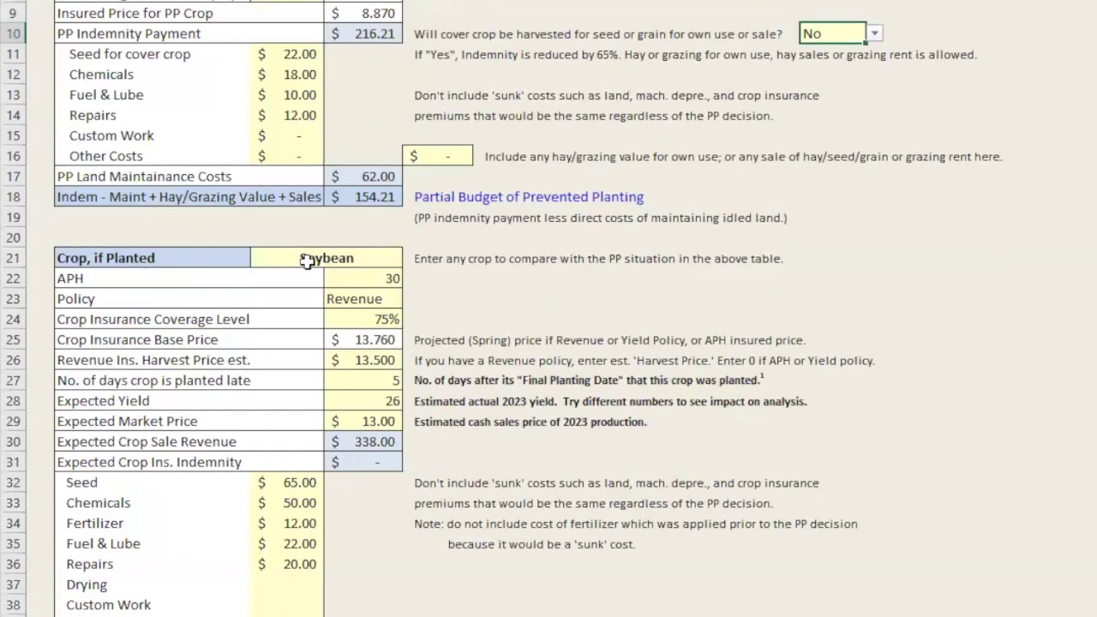
click(348, 259)
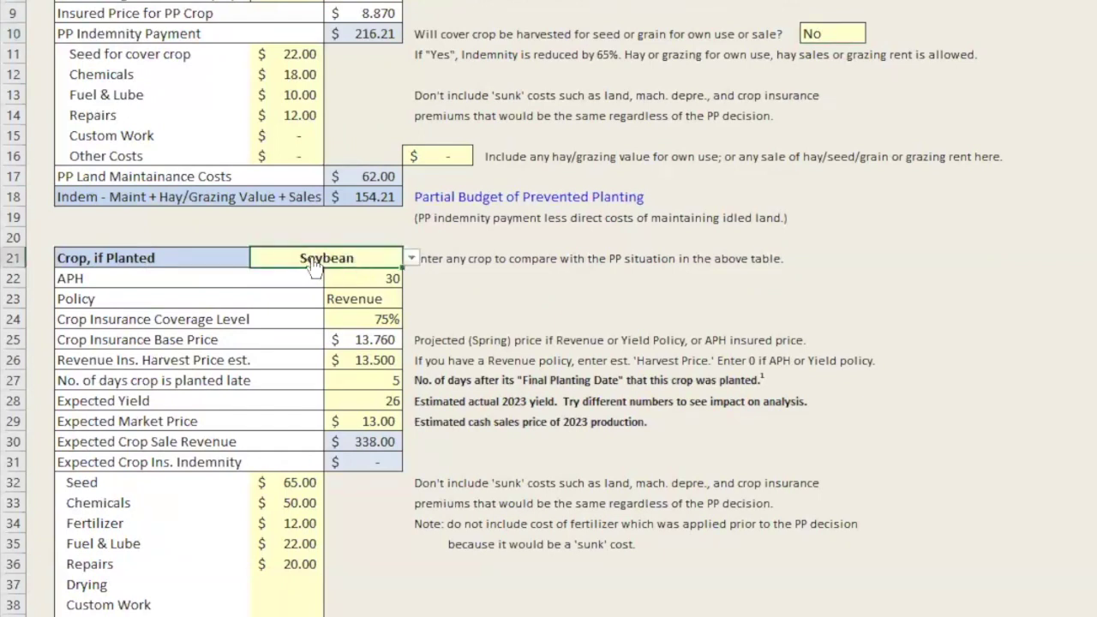
click(412, 259)
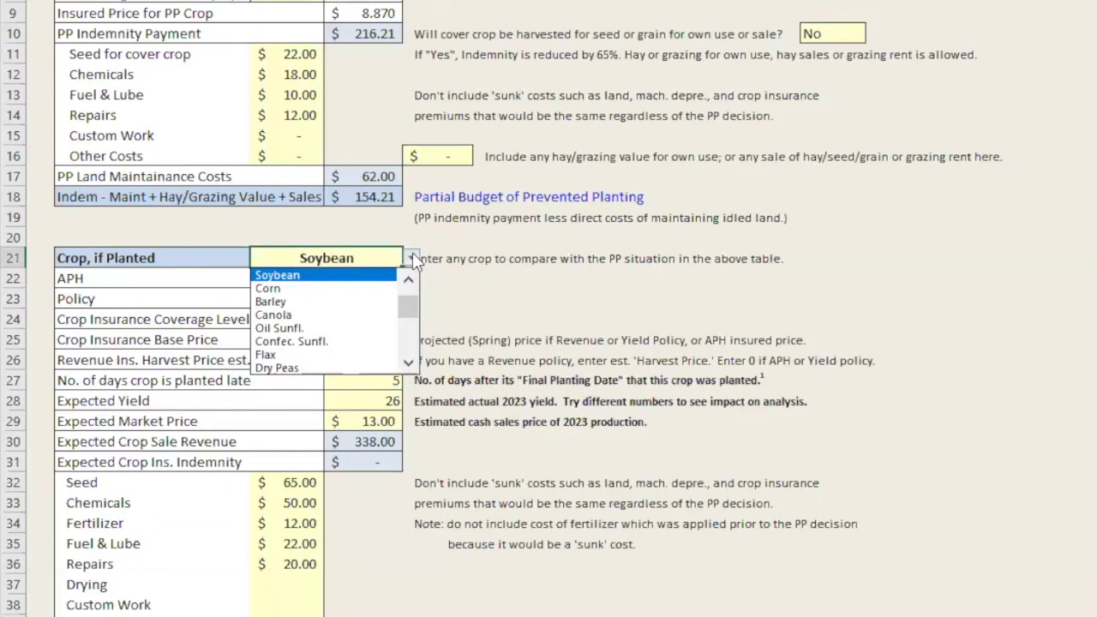
scroll(402, 285, up, 1)
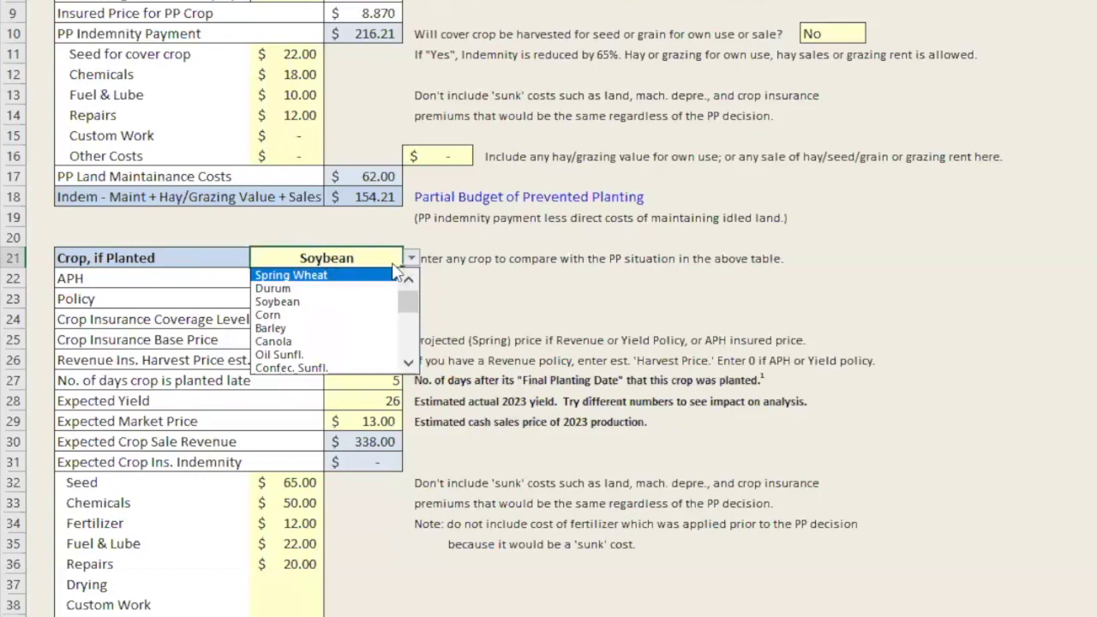
click(320, 307)
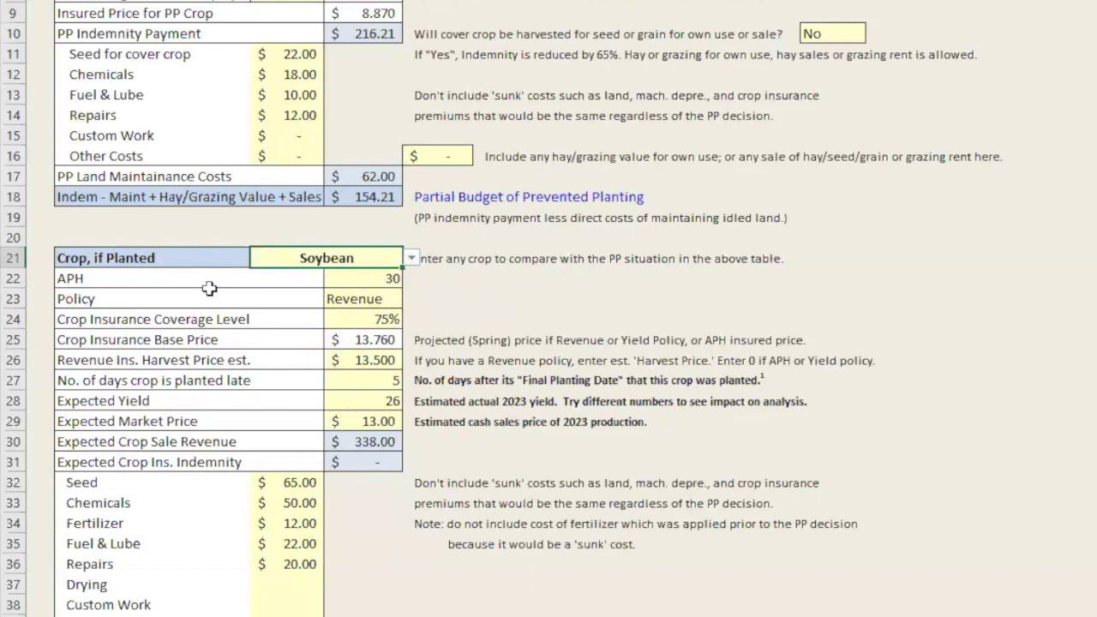
Step: Choose the Revenue policy for the planted crop and review its available insurance coverage levels
click(356, 305)
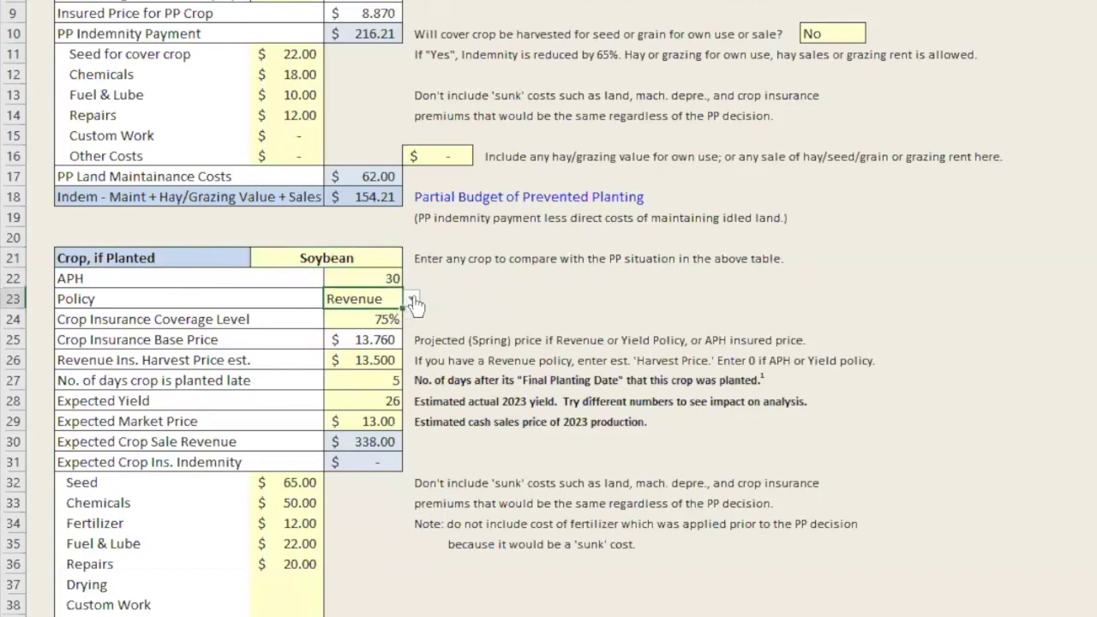
click(412, 299)
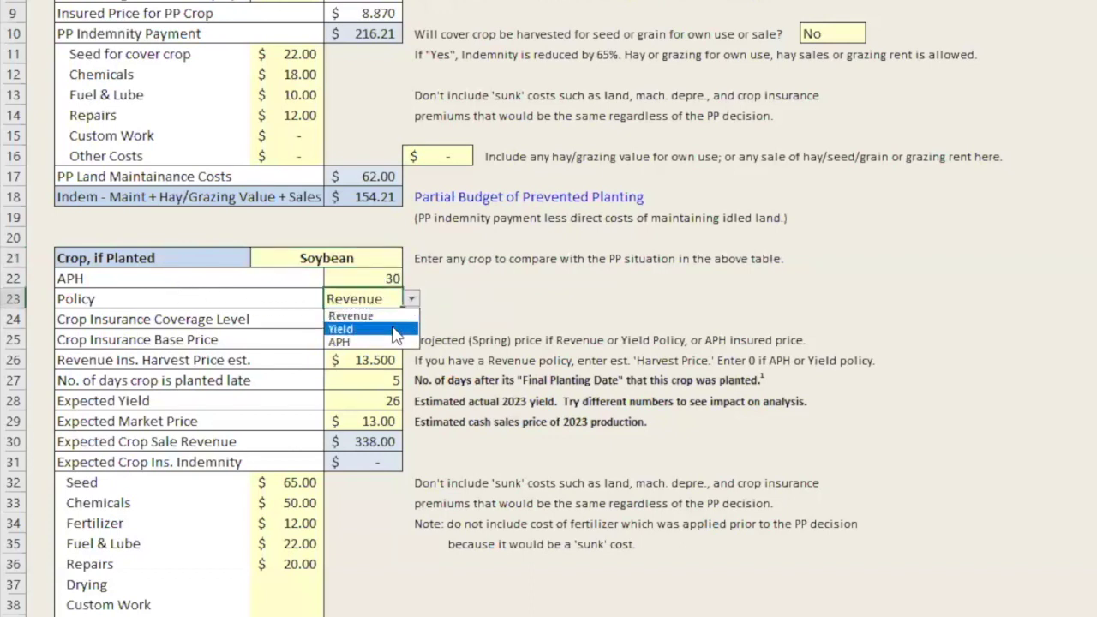
click(353, 315)
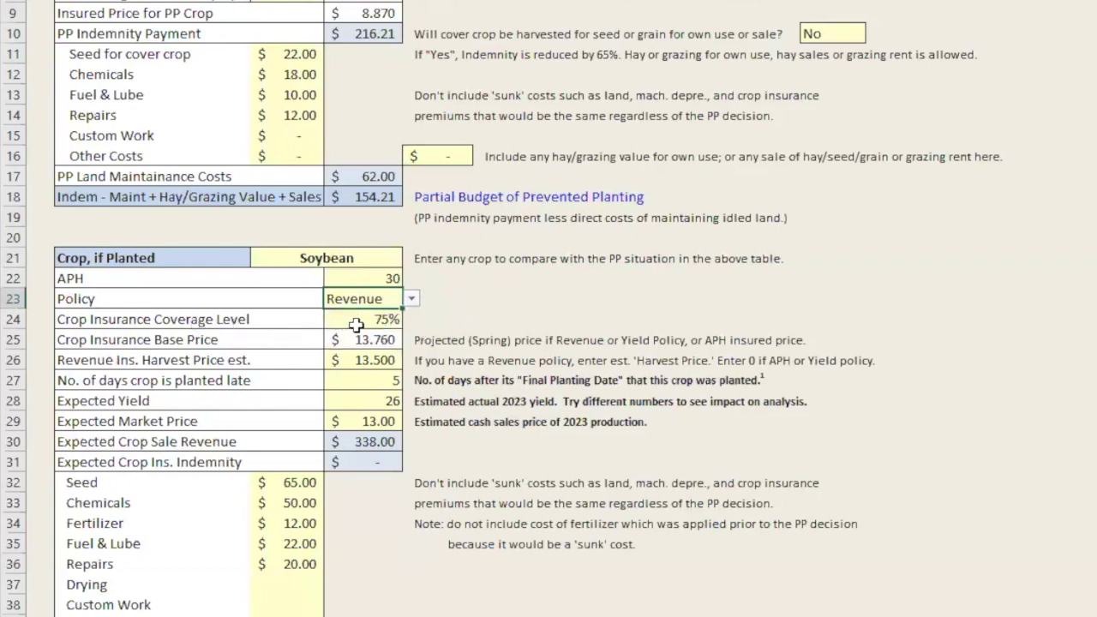
click(355, 323)
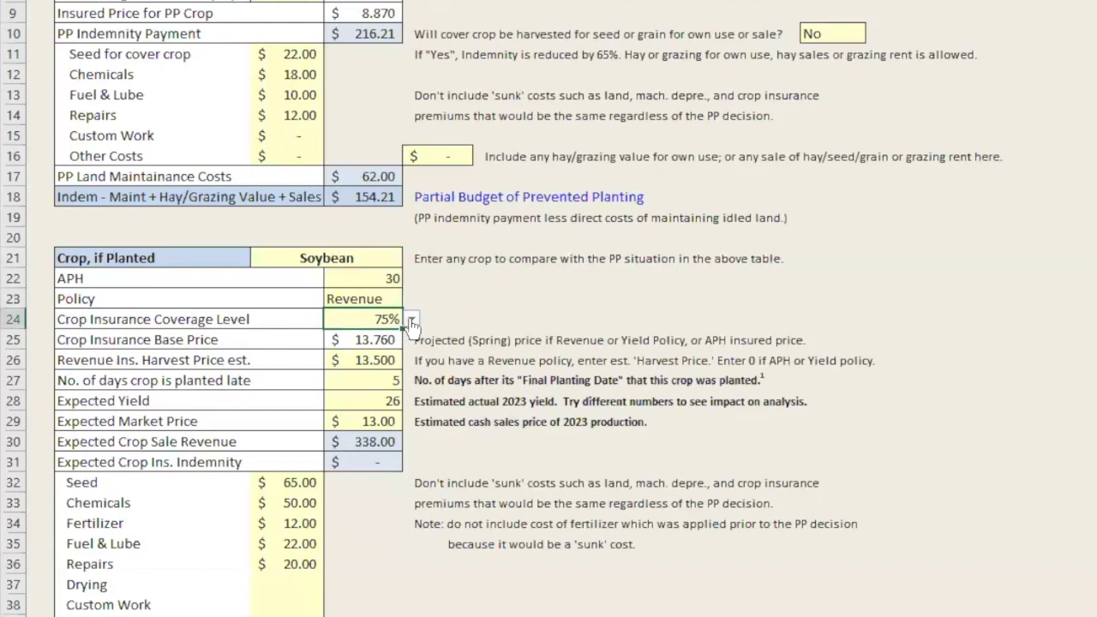
click(411, 320)
click(428, 302)
click(431, 300)
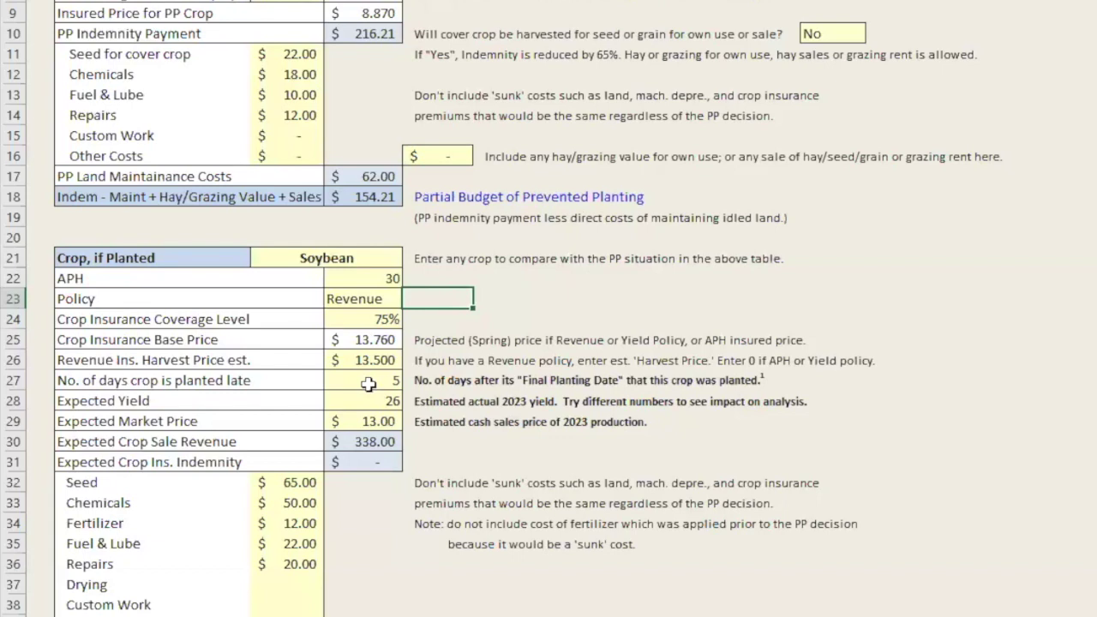
Step: Read the footnote below the yield chart on how late planting days reduce the insurance guarantee
scroll(368, 384, down, 14)
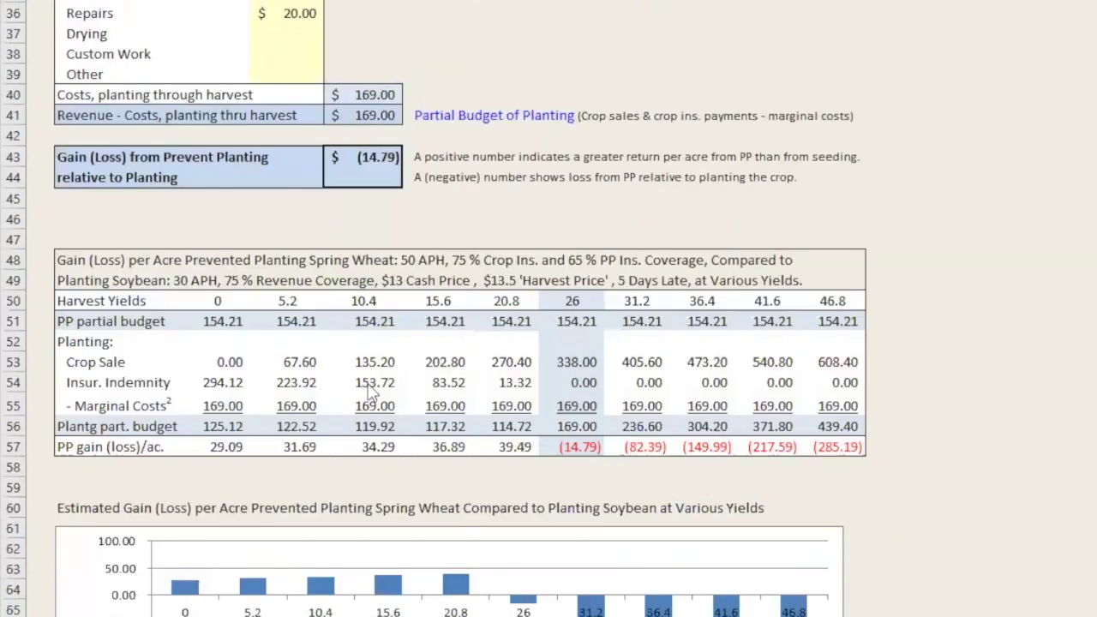
scroll(368, 390, down, 1)
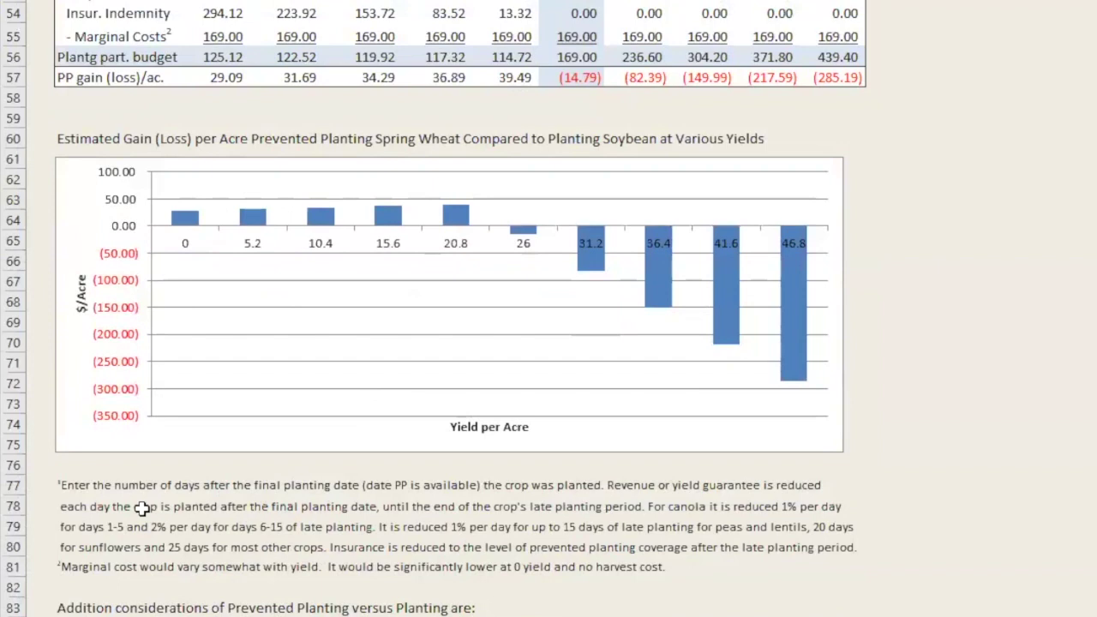
scroll(137, 505, down, 3)
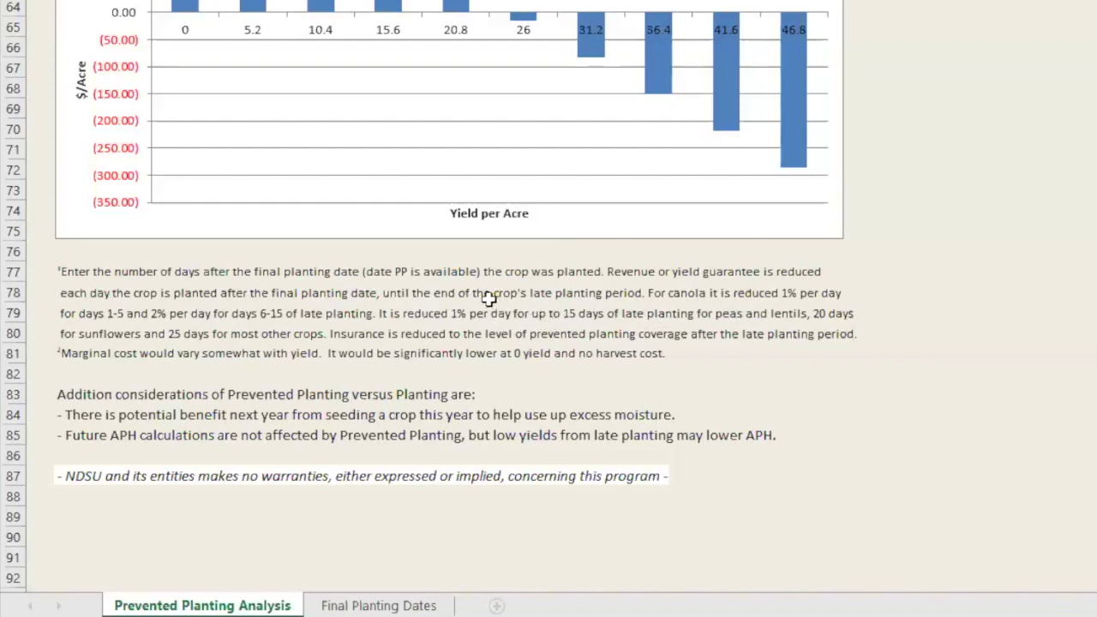
scroll(493, 307, up, 10)
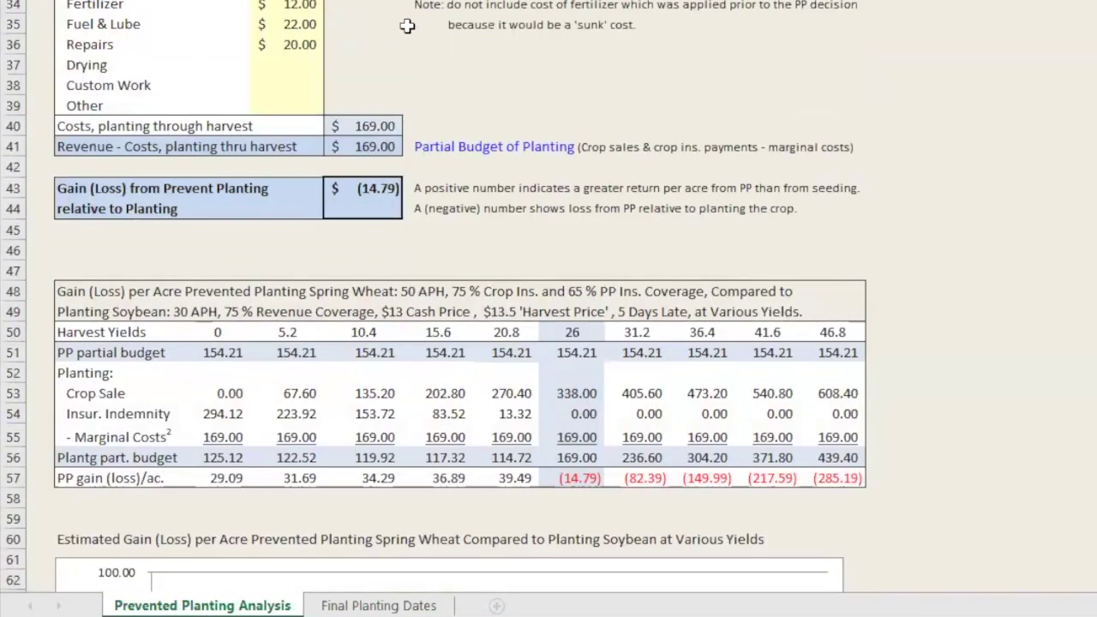
scroll(374, 106, up, 5)
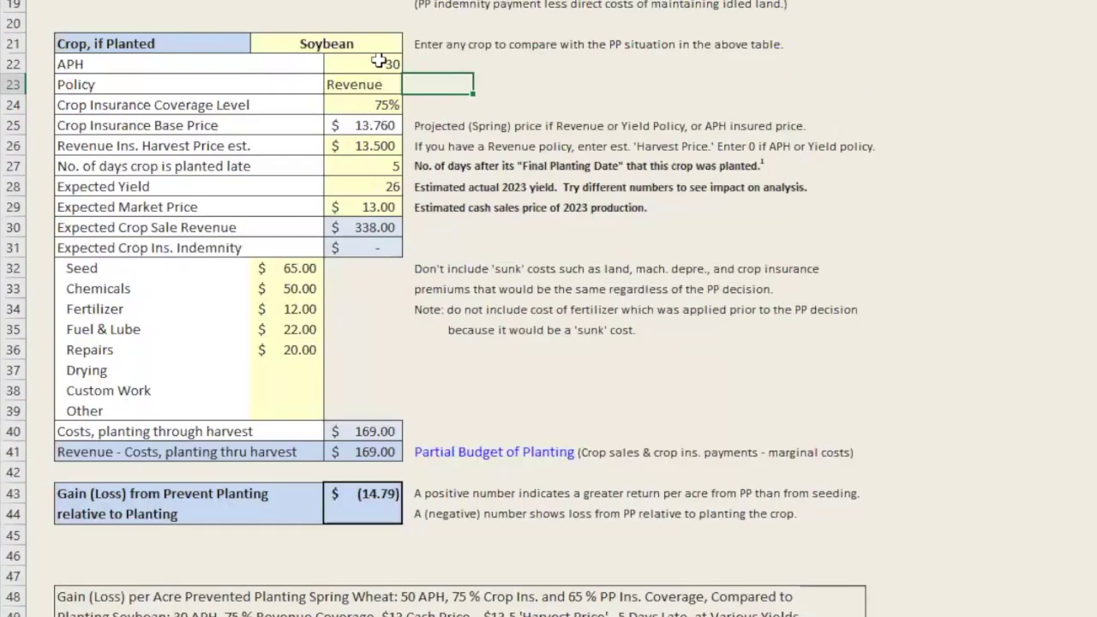
Step: Examine the planted crop's expected yield, sale revenue and costs, and the gain or loss from prevented planting
click(354, 188)
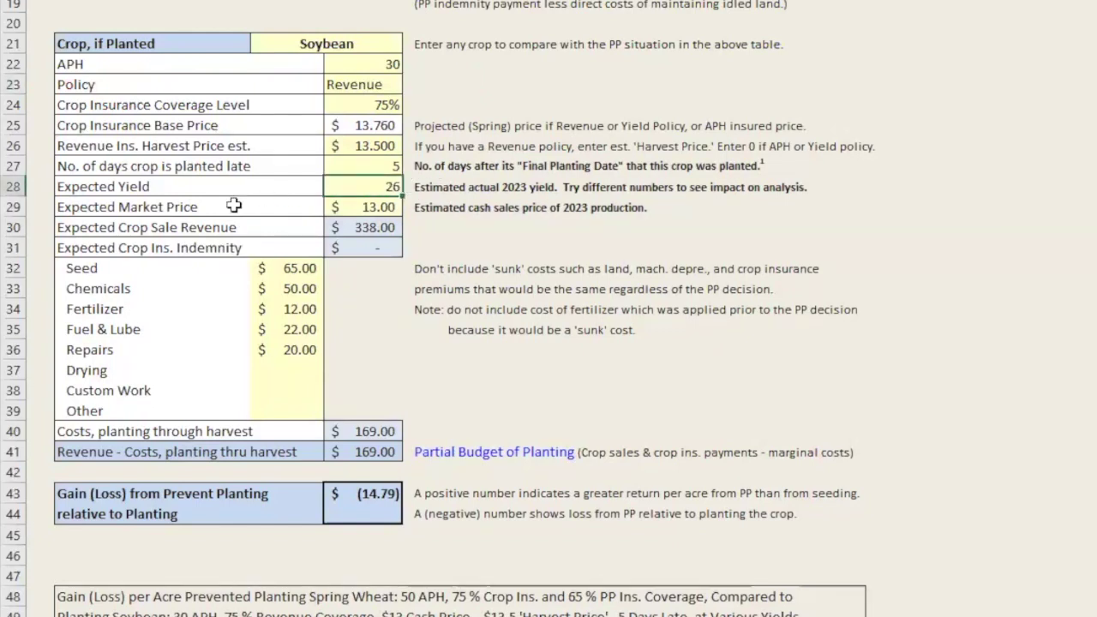
click(378, 227)
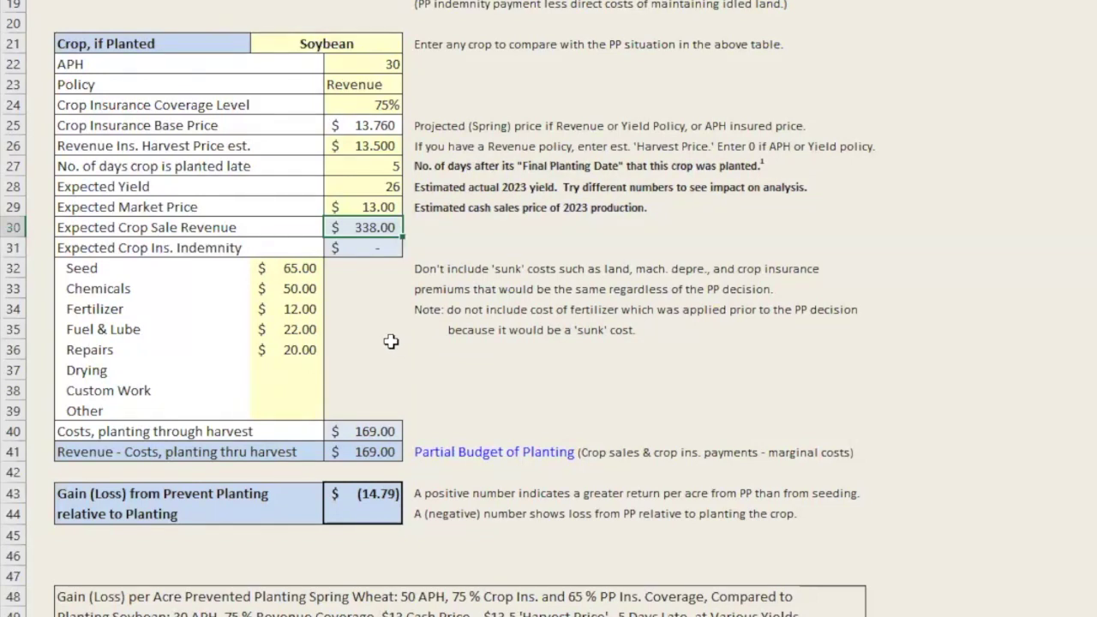
scroll(392, 331, down, 1)
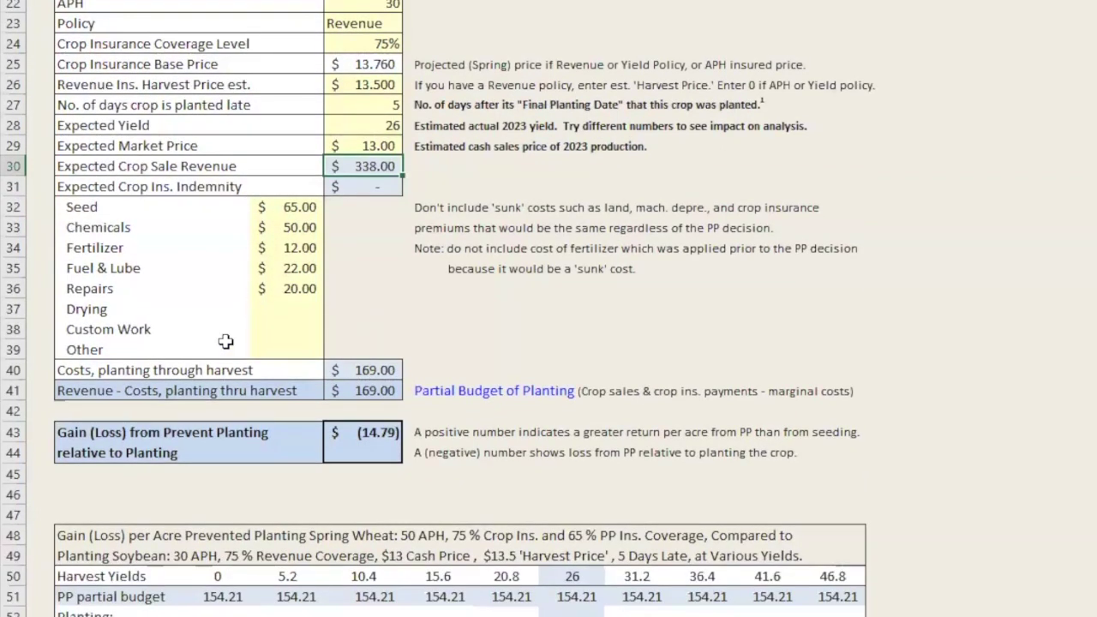
scroll(379, 323, up, 1)
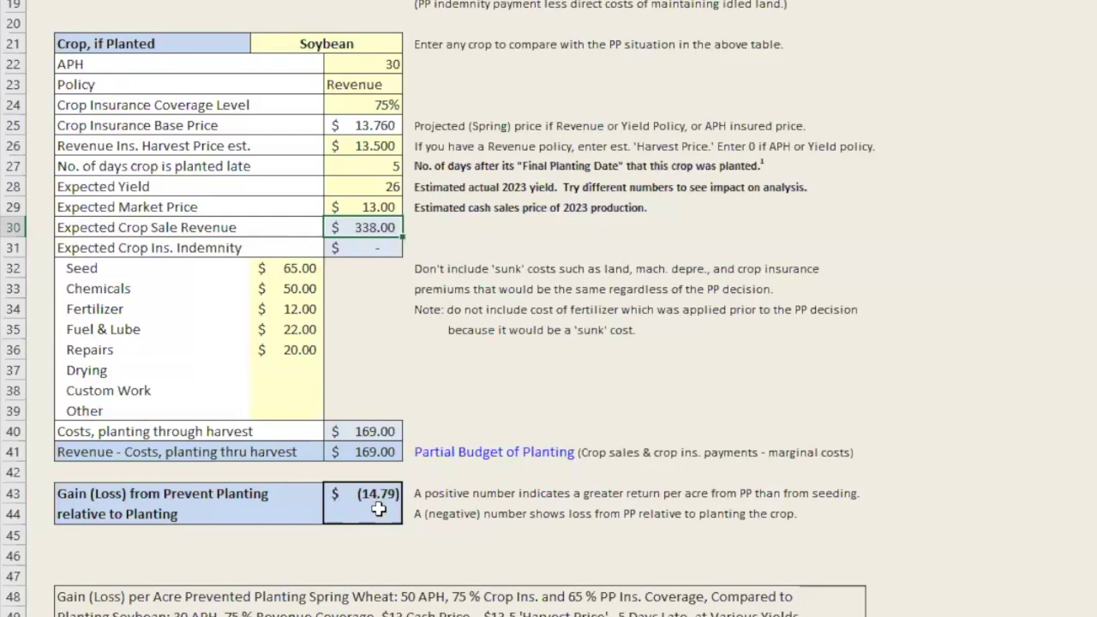
scroll(379, 510, down, 1)
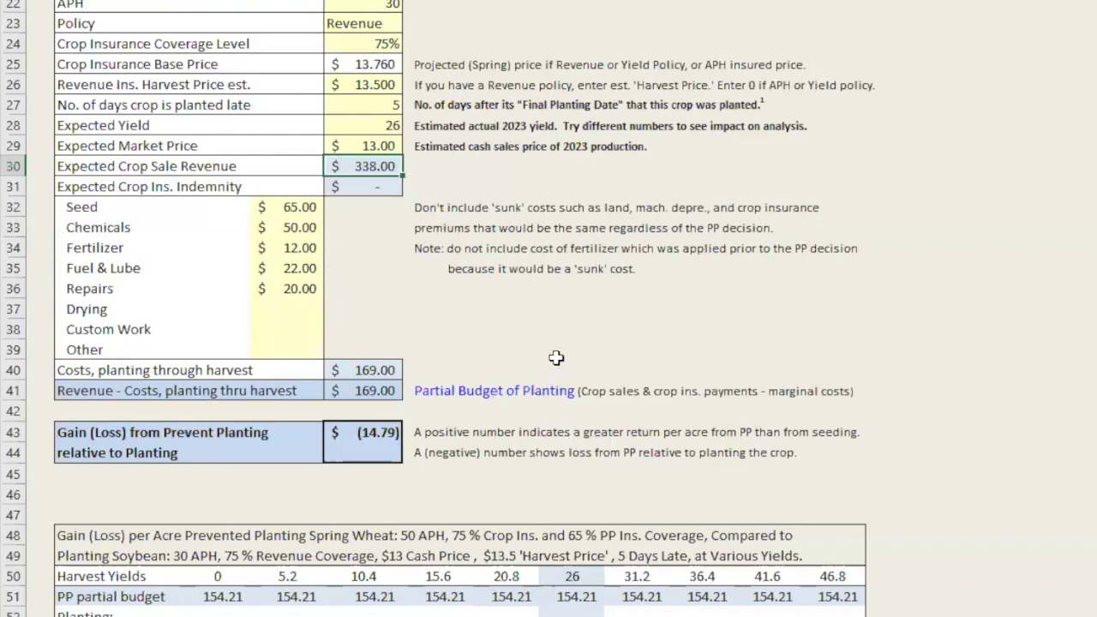
Step: Examine the table and chart comparing prevented planting gain or loss per acre at various harvest yields
scroll(558, 356, down, 4)
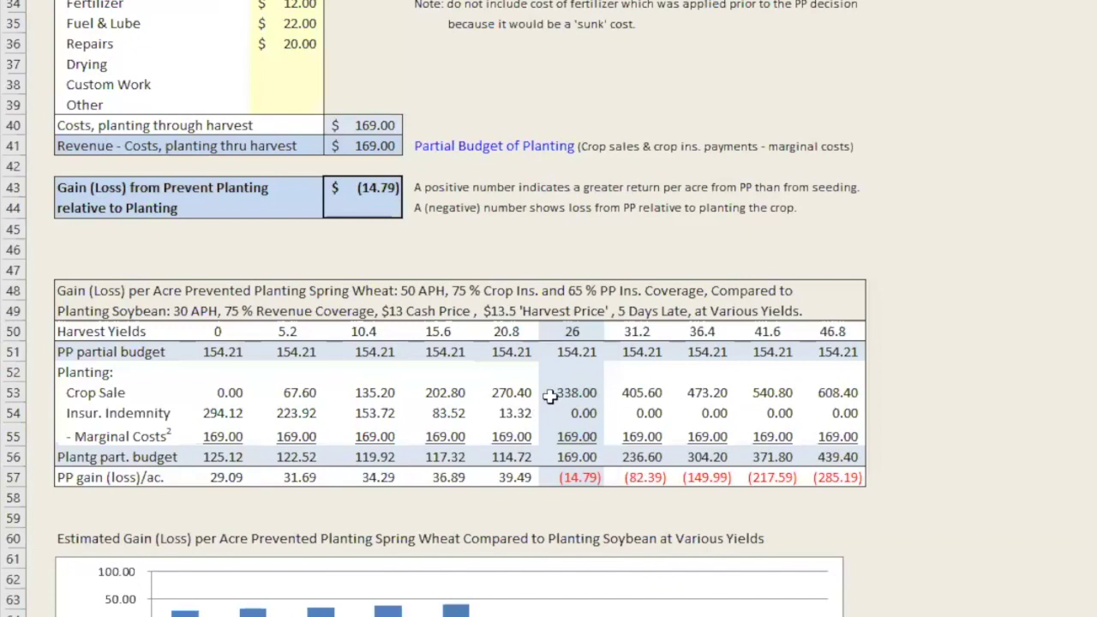
scroll(540, 395, down, 2)
scroll(465, 453, down, 1)
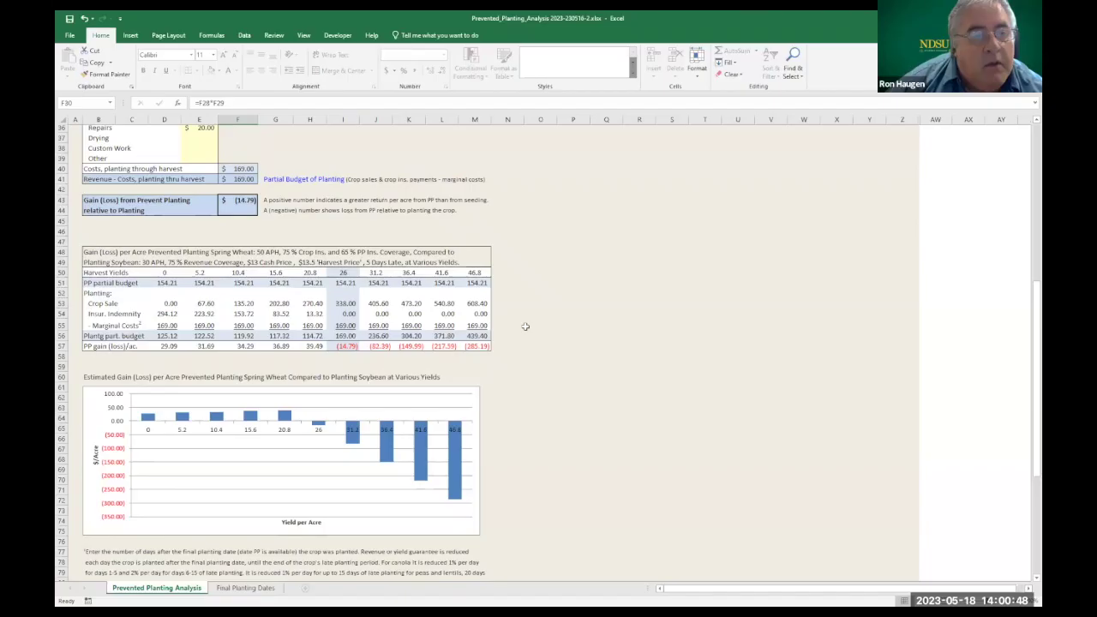
scroll(526, 326, up, 12)
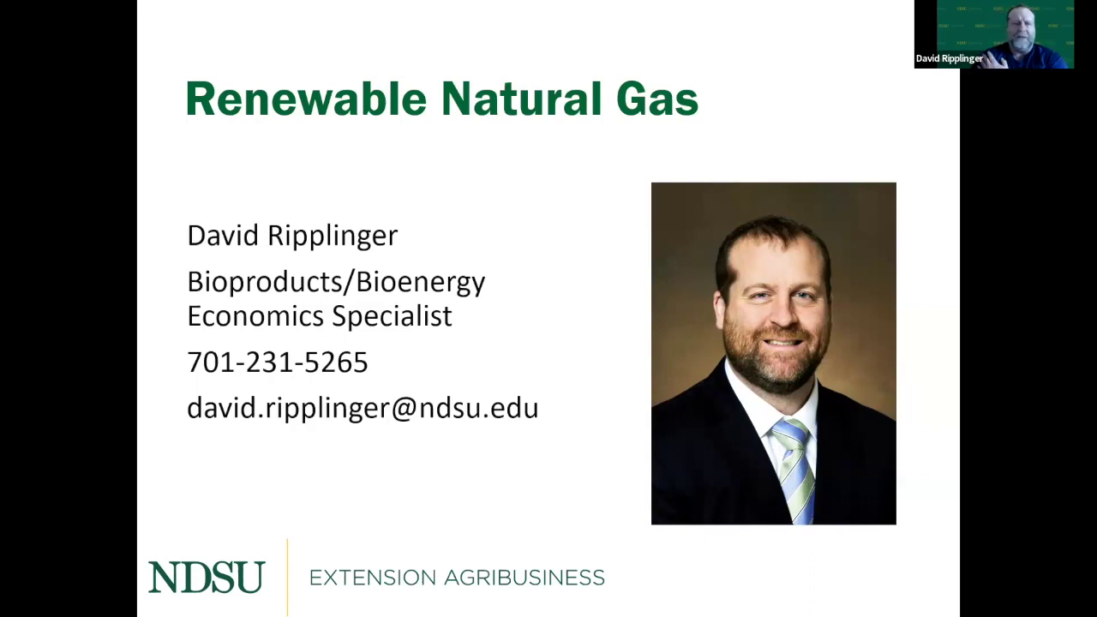
key(Right)
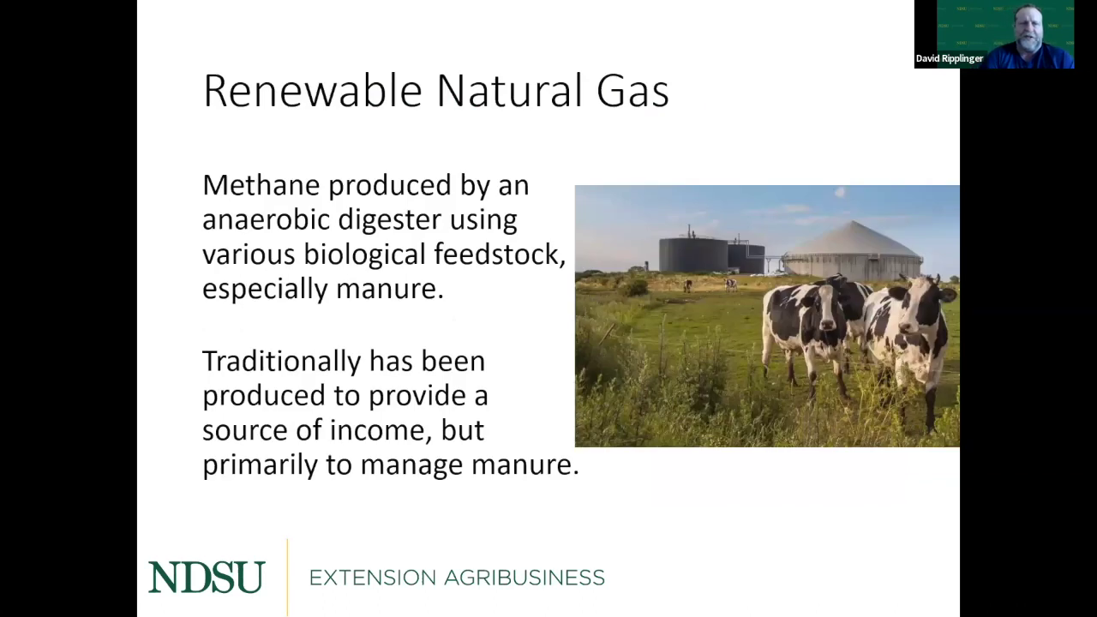